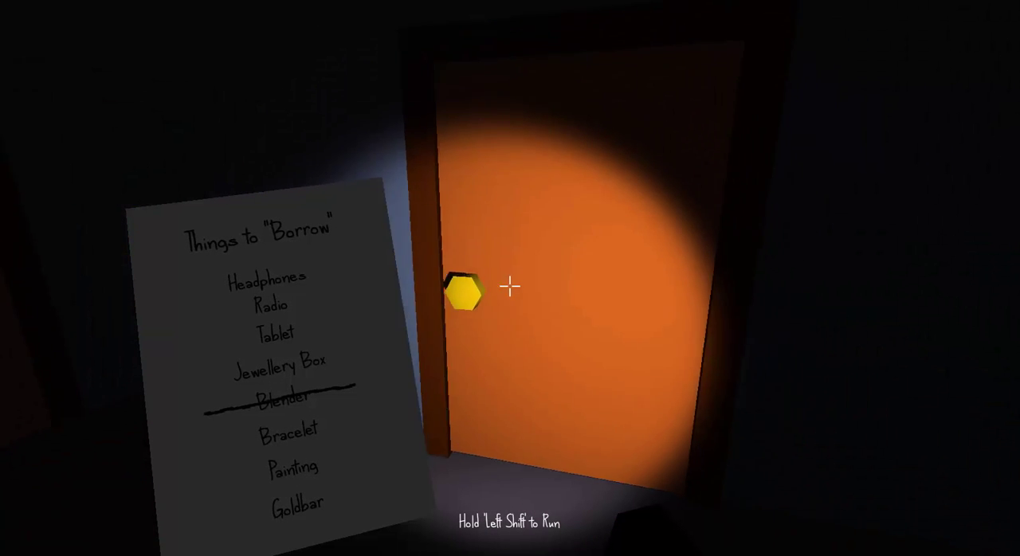
Open the orange door, take the painting, check both nightstand drawers, and walk on.
{"action": "left_click", "coordinate": [510, 285]}
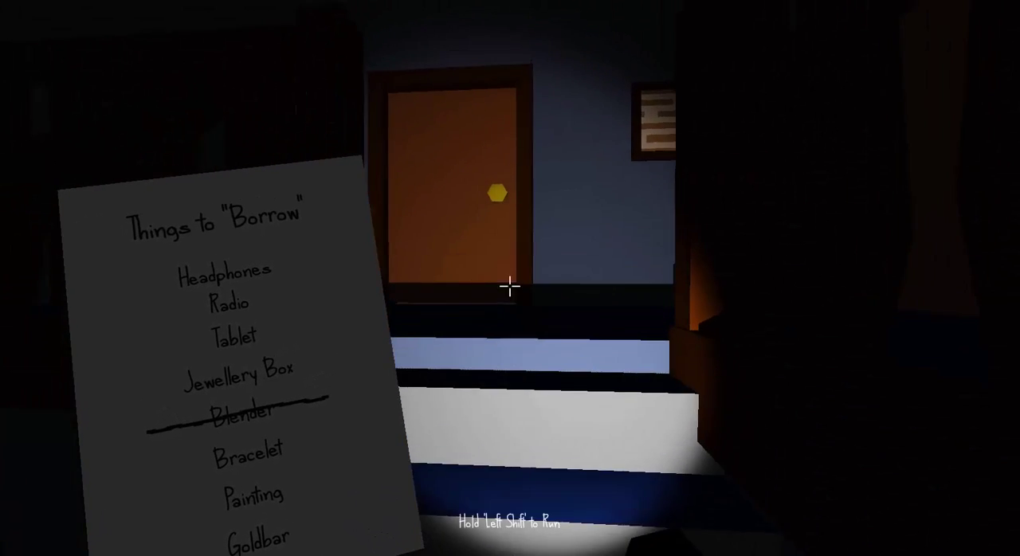
{"action": "left_click", "coordinate": [509, 286]}
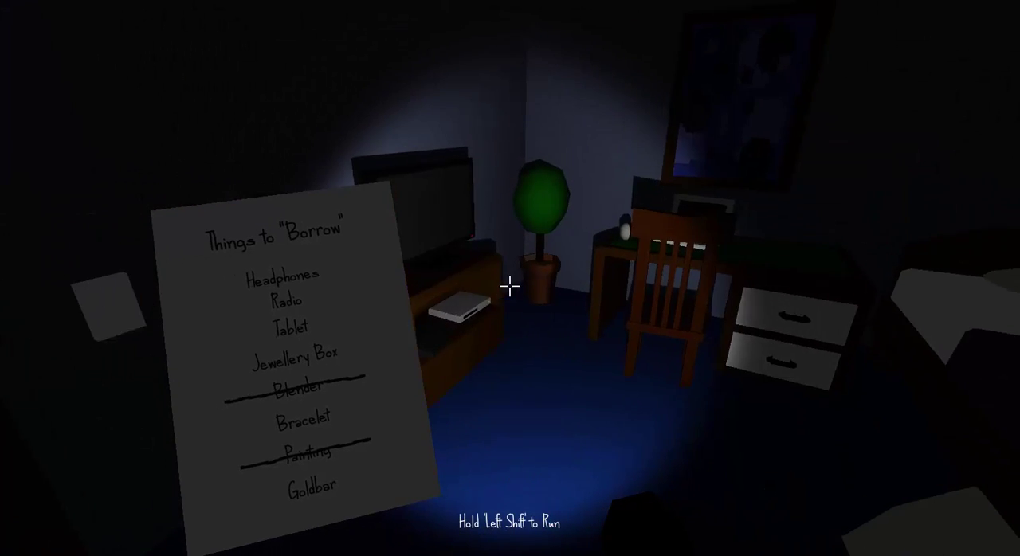
{"action": "left_click", "coordinate": [510, 286]}
{"action": "left_click", "coordinate": [510, 285]}
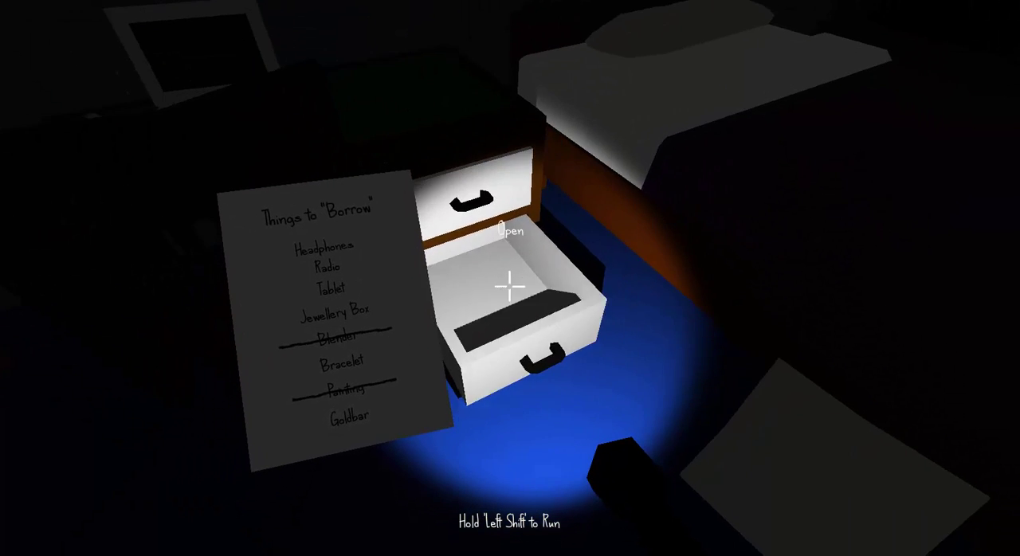
{"action": "left_click", "coordinate": [510, 285]}
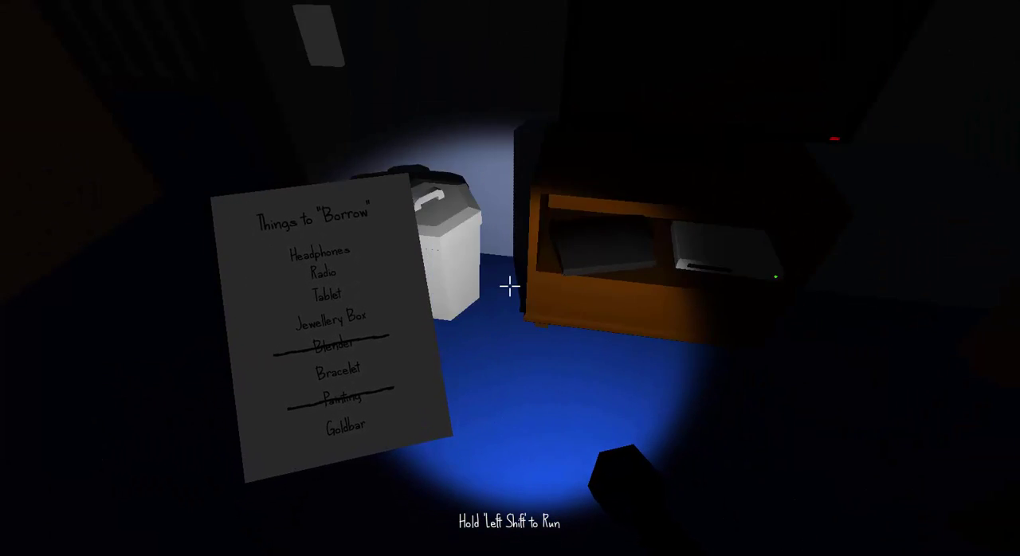
{"action": "key", "text": "w"}
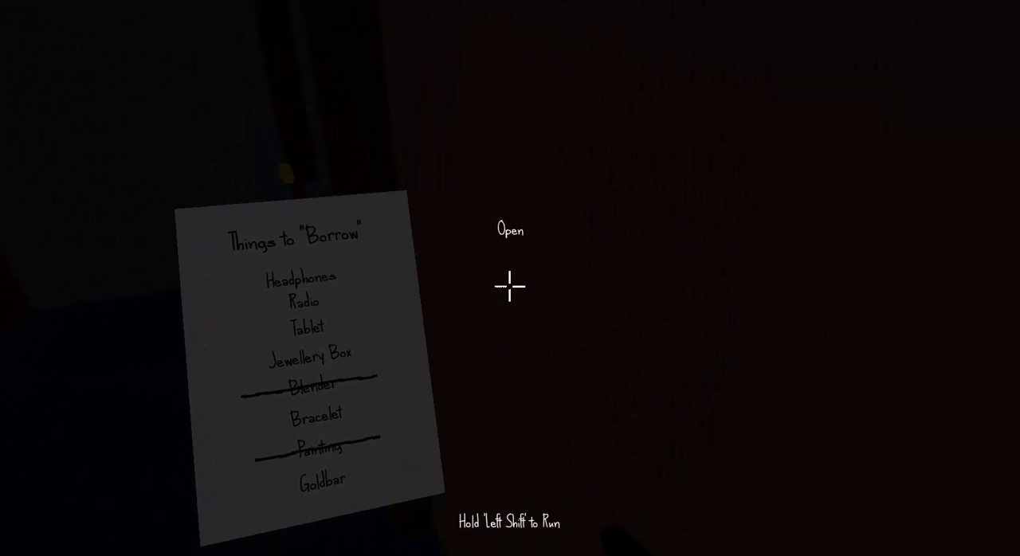
Enter the bathroom and take the radio from the counter.
{"action": "left_click", "coordinate": [508, 285]}
{"action": "key", "text": "w"}
{"action": "key", "text": "w"}
{"action": "key", "text": "Tab"}
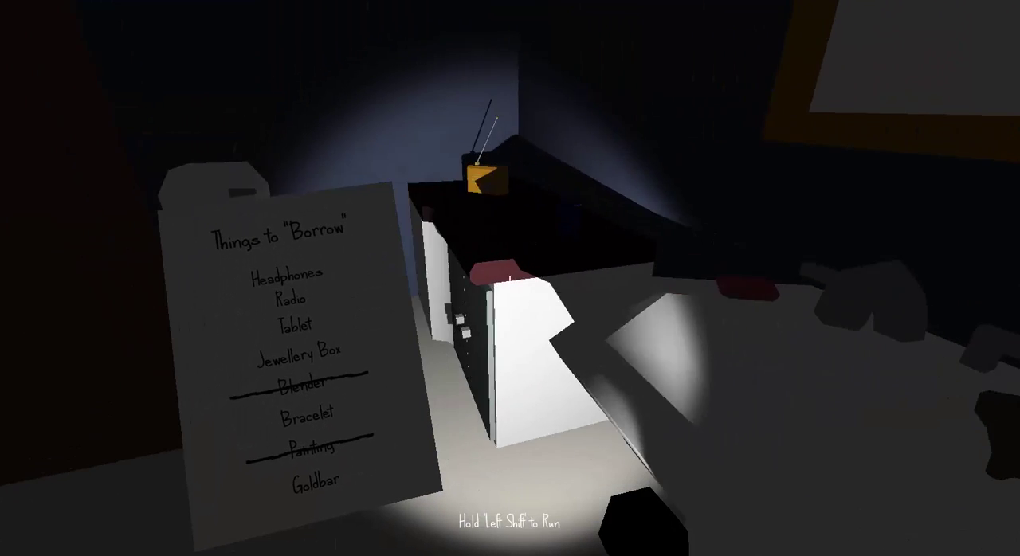
{"action": "key", "text": "w"}
{"action": "left_click", "coordinate": [508, 286]}
{"action": "key", "text": "w"}
{"action": "key", "text": "w"}
{"action": "key", "text": "w"}
{"action": "key", "text": "w"}
Take the Office Key from the bedroom nightstand and unlock the orange door.
{"action": "left_click", "coordinate": [509, 285]}
{"action": "key", "text": "w"}
{"action": "key", "text": "w"}
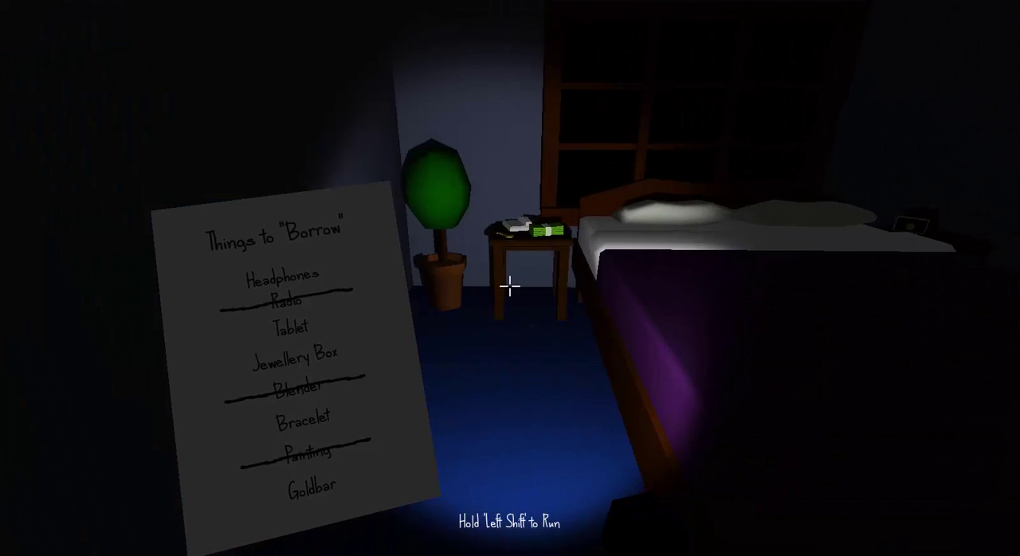
{"action": "key", "text": "w"}
{"action": "key", "text": "w"}
{"action": "left_click", "coordinate": [509, 286]}
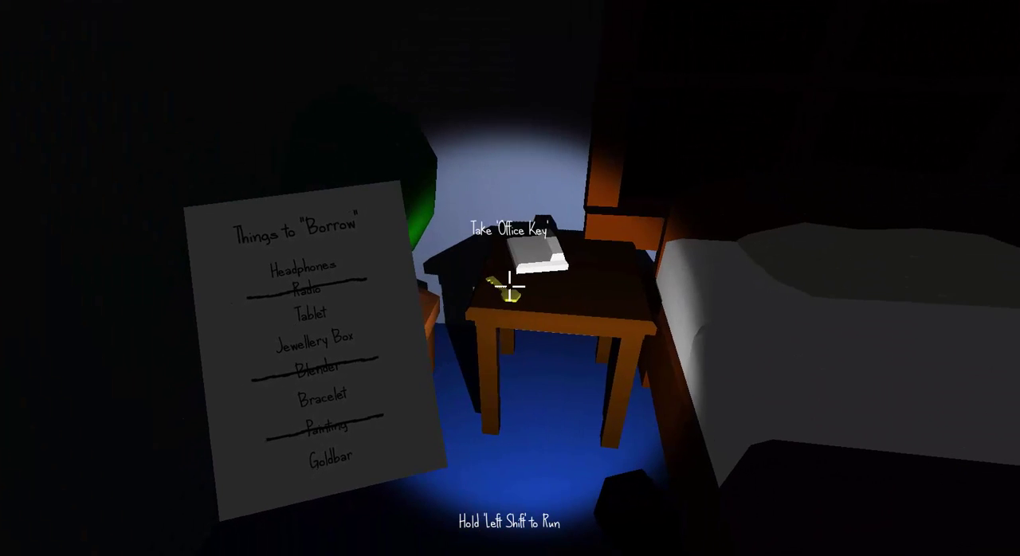
{"action": "left_click", "coordinate": [508, 285]}
{"action": "key", "text": "w"}
{"action": "key", "text": "w"}
{"action": "key", "text": "w"}
{"action": "key", "text": "w"}
{"action": "key", "text": "w"}
{"action": "left_click", "coordinate": [508, 286]}
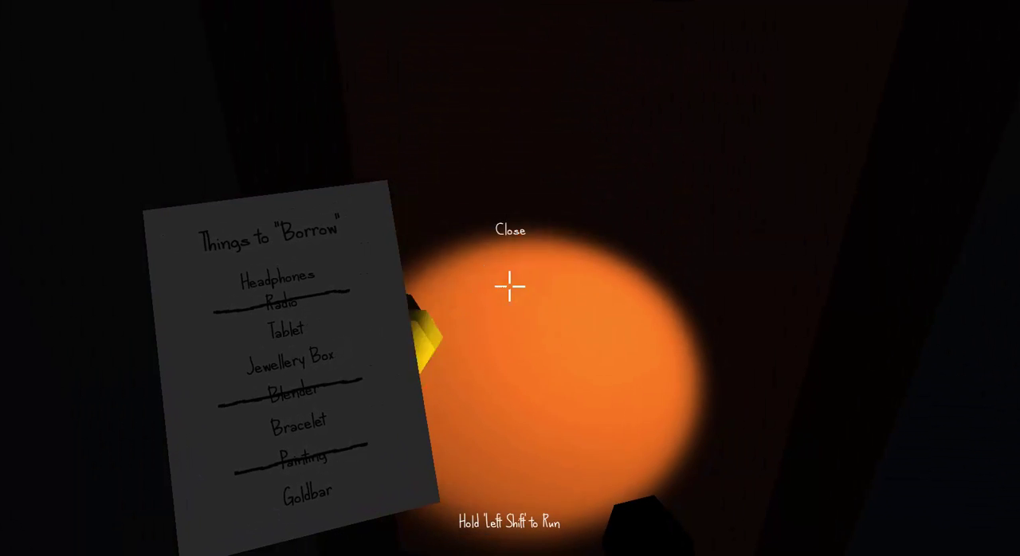
{"action": "key", "text": "w"}
{"action": "key", "text": "w"}
{"action": "key", "text": "w"}
{"action": "key", "text": "w"}
{"action": "key", "text": "w"}
{"action": "key", "text": "w"}
{"action": "key", "text": "w"}
Take the tablet and read the safe code from the drawer note.
{"action": "left_click", "coordinate": [509, 286]}
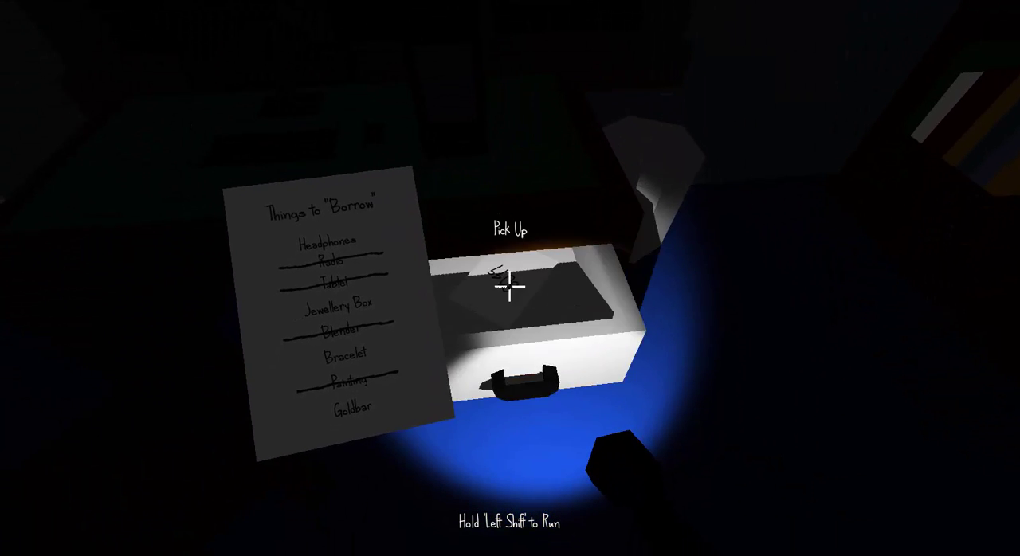
{"action": "left_click", "coordinate": [510, 286]}
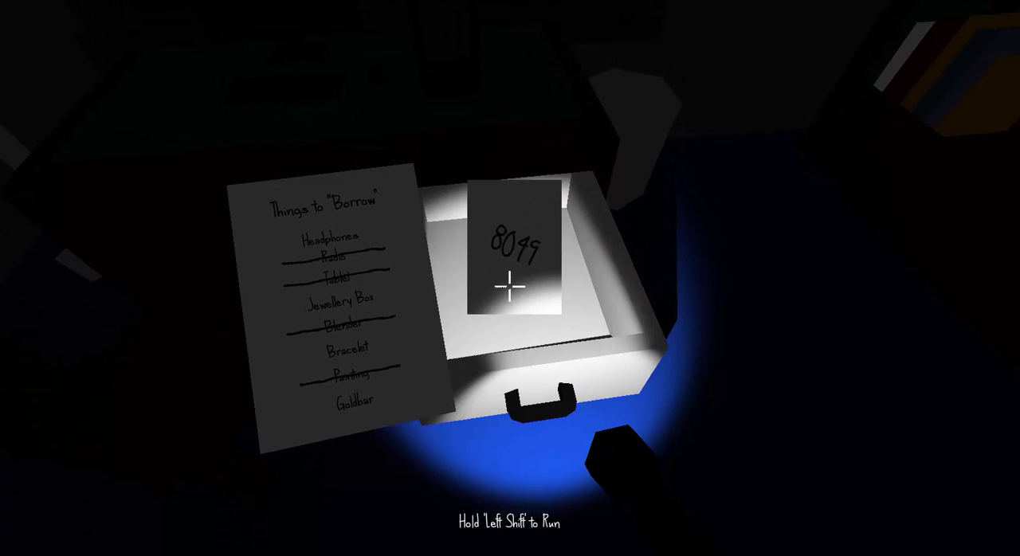
{"action": "left_click", "coordinate": [510, 286]}
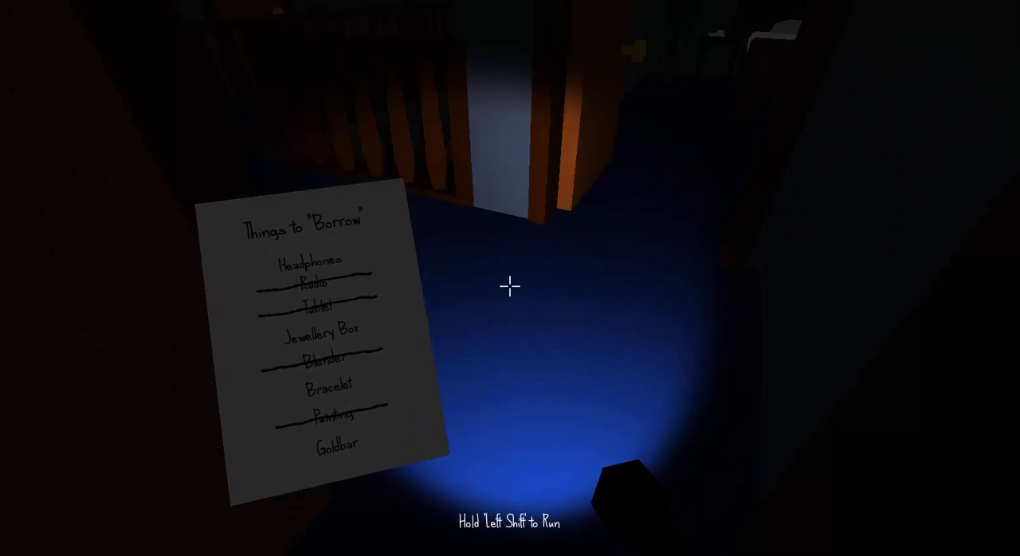
Walk to the safe and unlock it with code 8049.
{"action": "key", "text": "w"}
{"action": "key", "text": "w"}
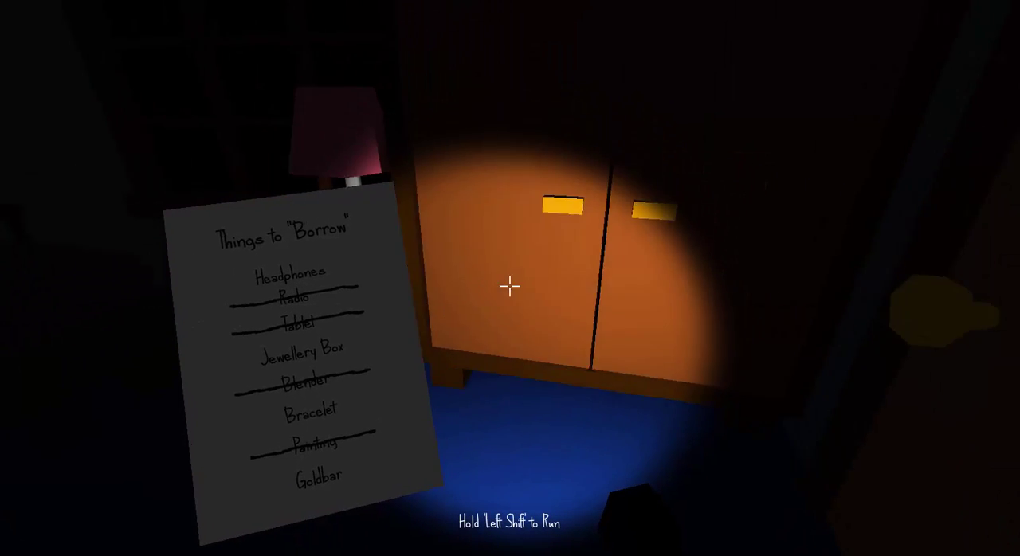
{"action": "key", "text": "w"}
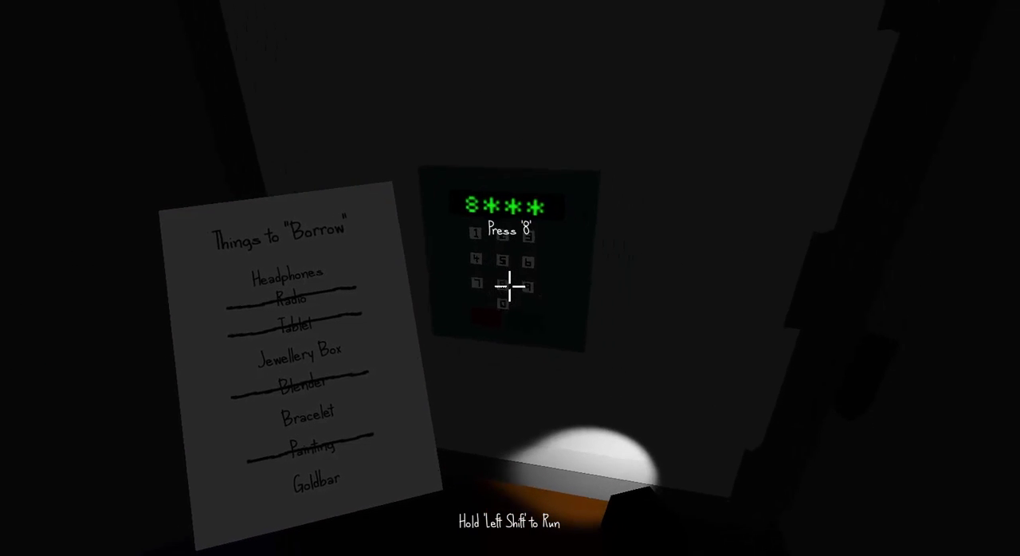
{"action": "left_click", "coordinate": [509, 285]}
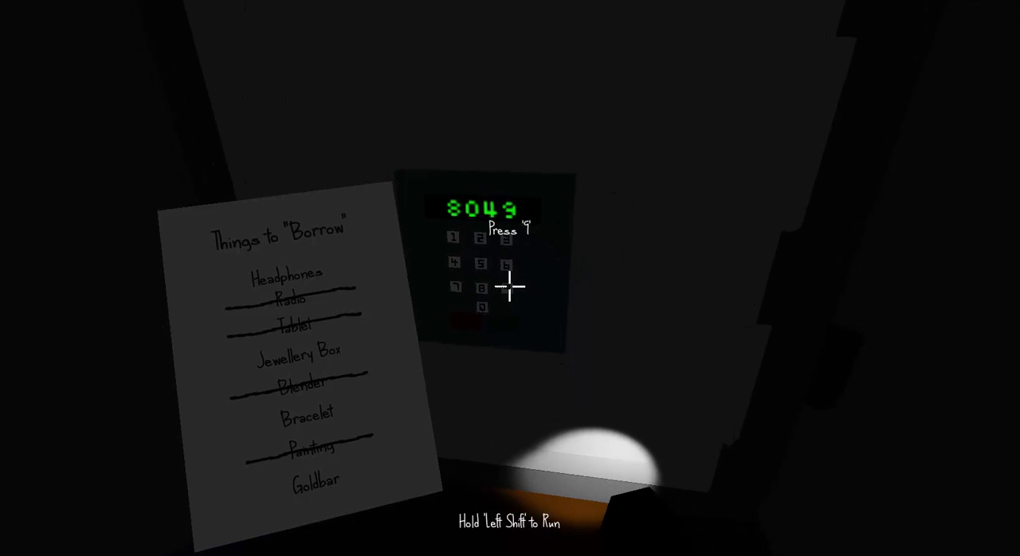
{"action": "left_click", "coordinate": [509, 285]}
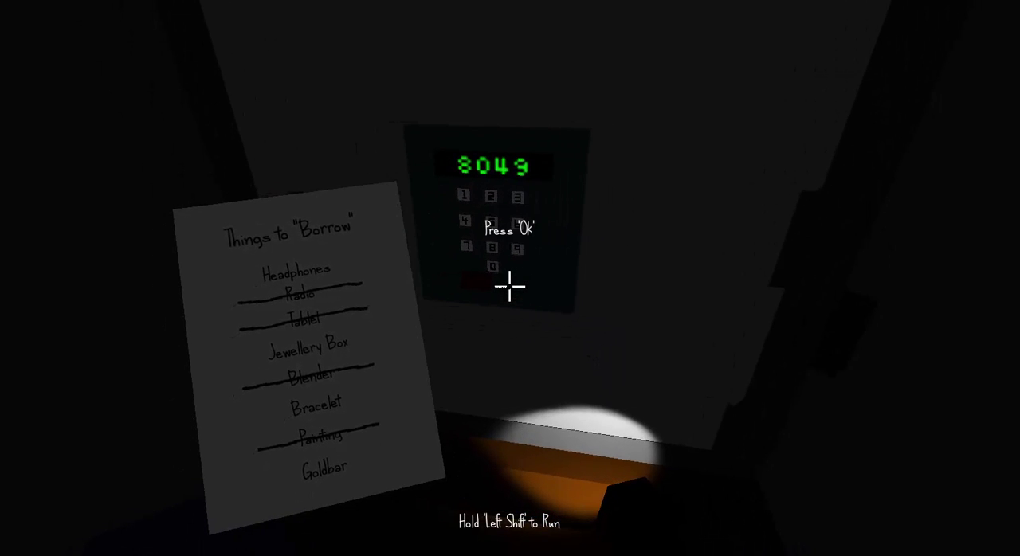
{"action": "left_click", "coordinate": [509, 286]}
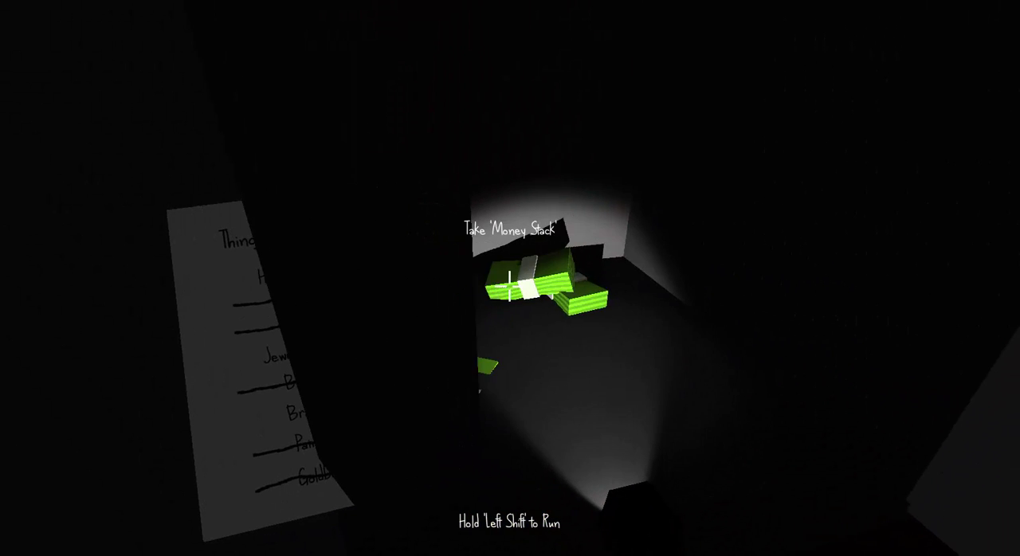
Take the money stack from the safe and head back to the hallway.
{"action": "left_click", "coordinate": [509, 285]}
{"action": "key", "text": "w"}
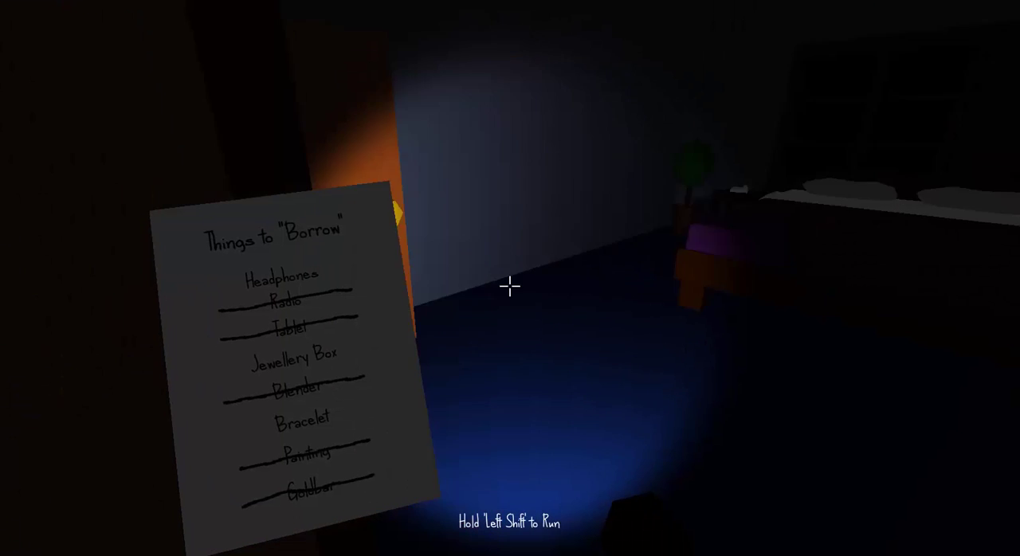
{"action": "key", "text": "w"}
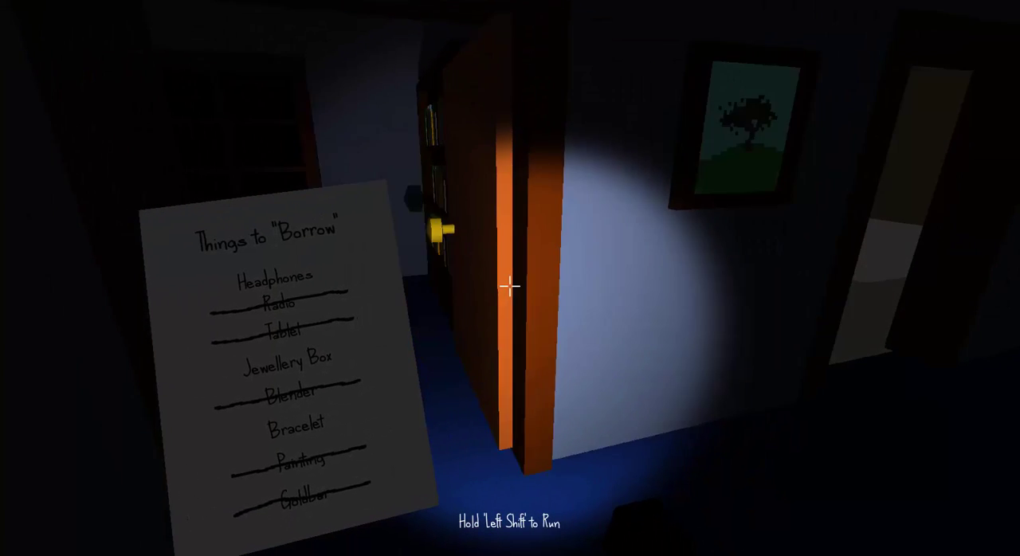
{"action": "key", "text": "w"}
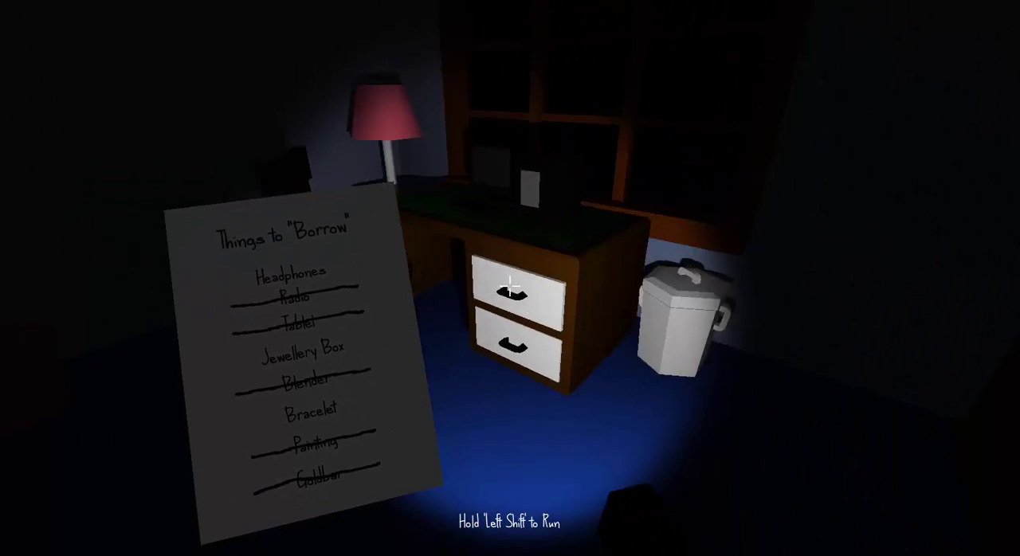
Search the top desk drawer, then walk down the hallway toward the stairs.
{"action": "left_click", "coordinate": [509, 286]}
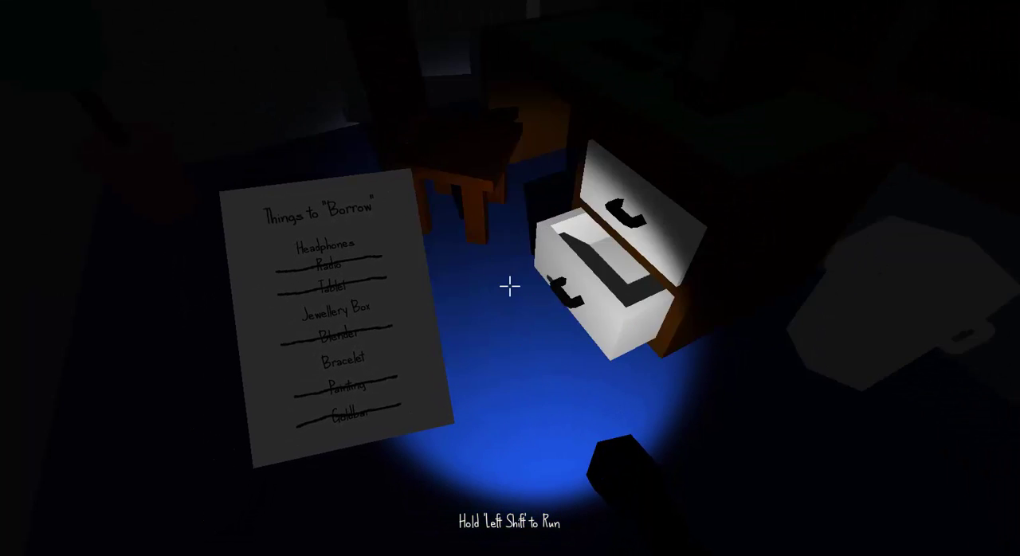
{"action": "key", "text": "w"}
{"action": "key", "text": "w"}
{"action": "key", "text": "w"}
{"action": "key", "text": "w"}
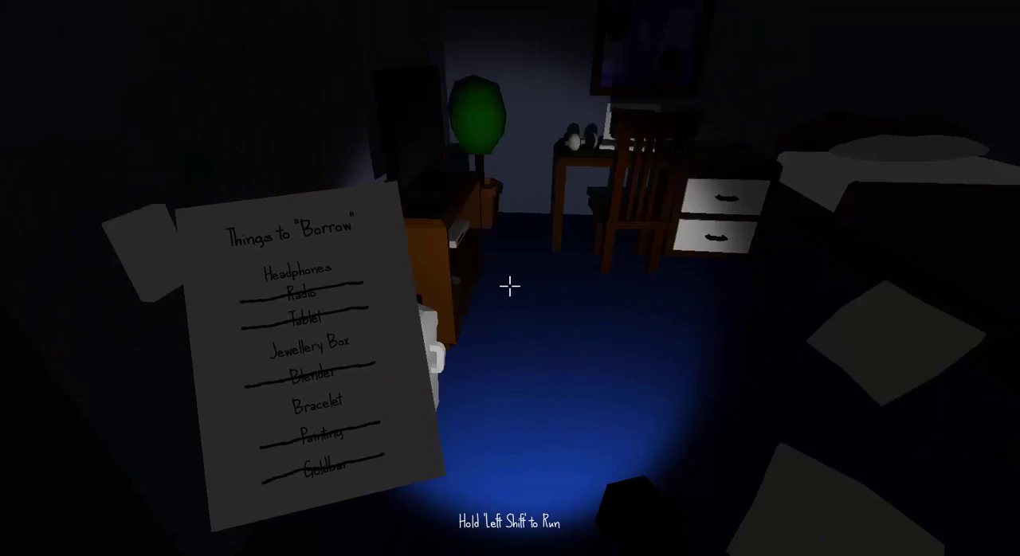
{"action": "key", "text": "w"}
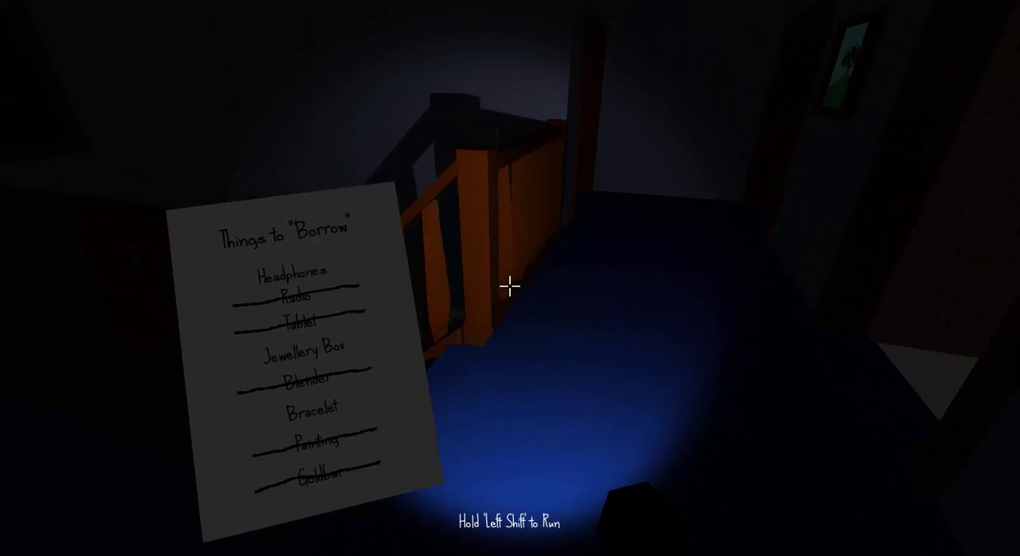
Take the memory stick from the bedroom wardrobe shelf and bring up the borrow list.
{"action": "key", "text": "w"}
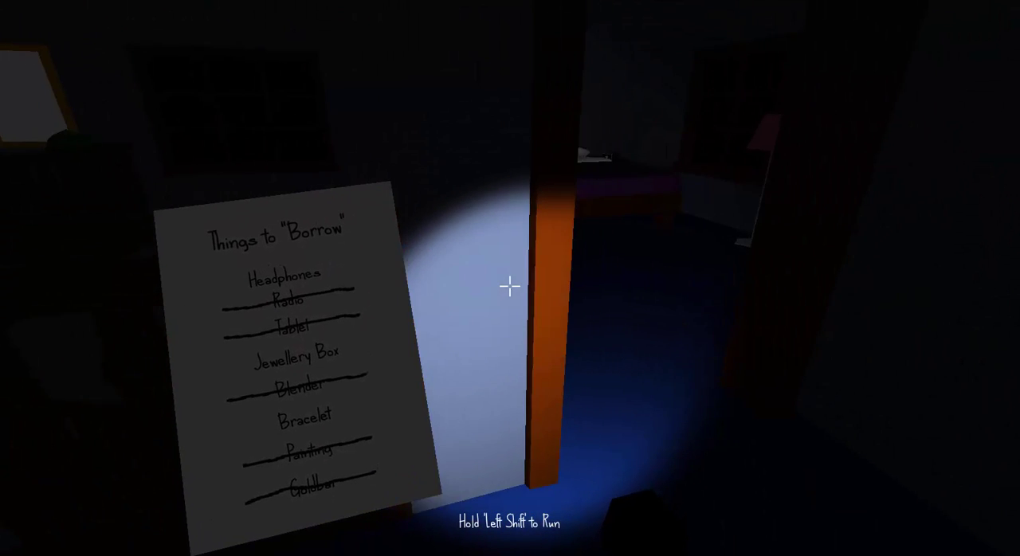
{"action": "key", "text": "w"}
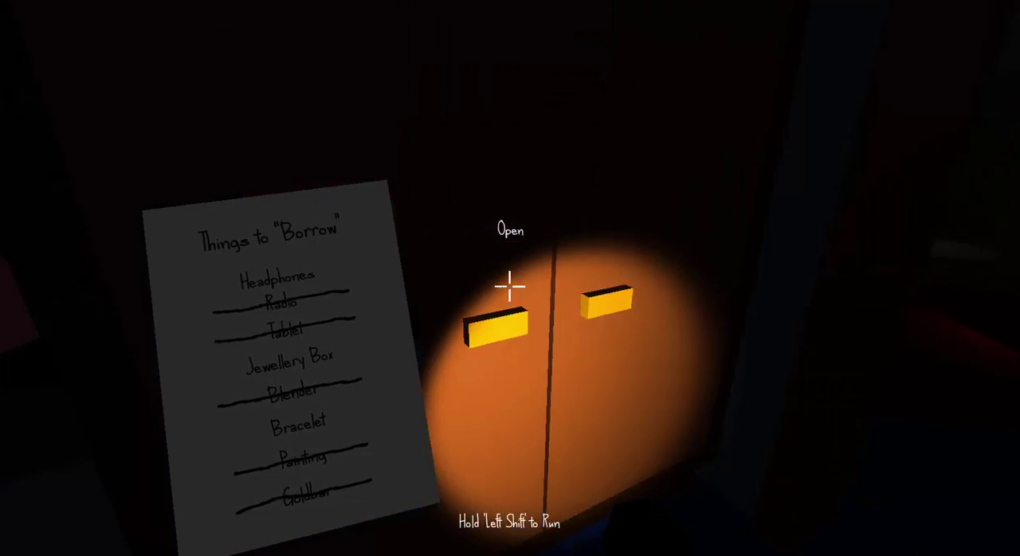
{"action": "left_click", "coordinate": [510, 285]}
{"action": "key", "text": "w"}
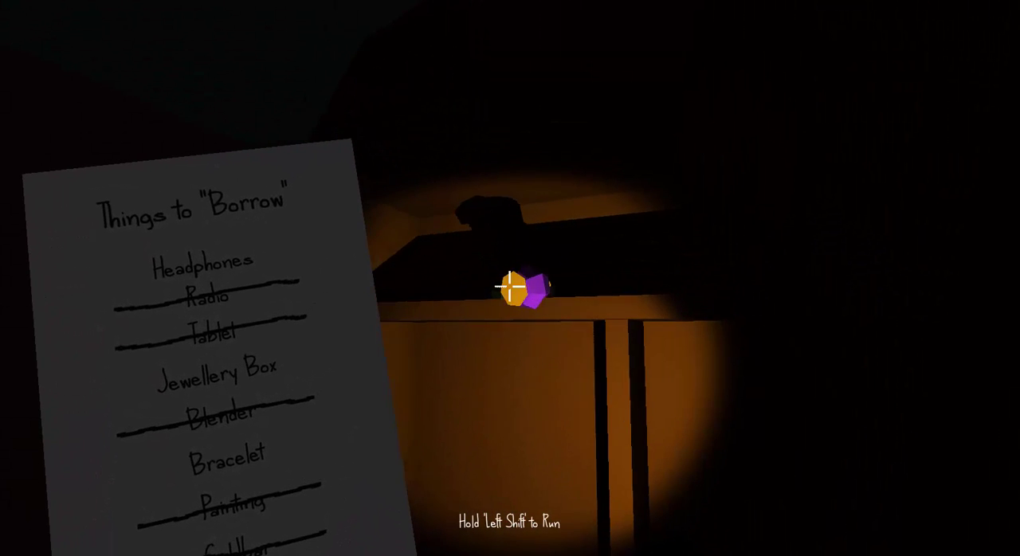
{"action": "key", "text": "w"}
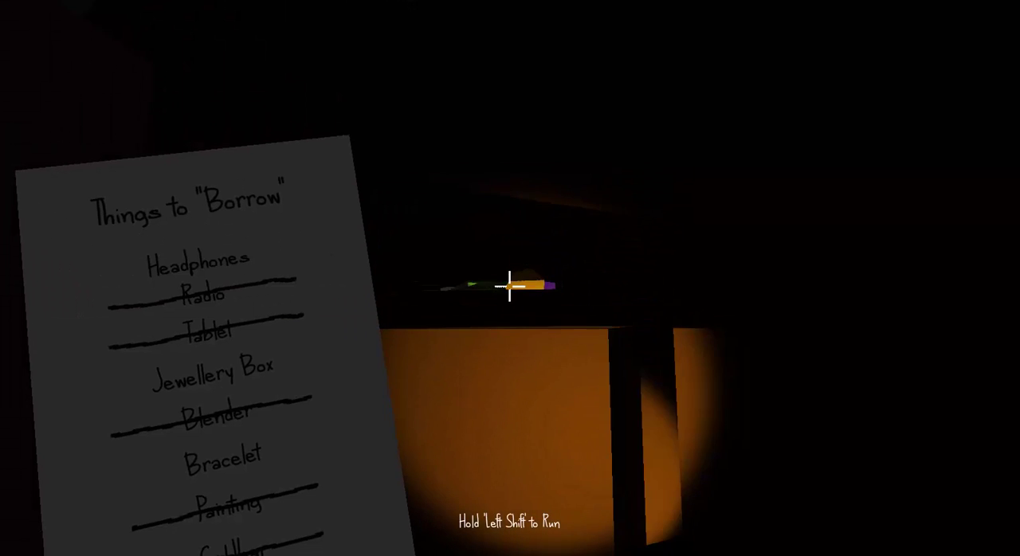
{"action": "left_click", "coordinate": [510, 285]}
{"action": "key", "text": "w"}
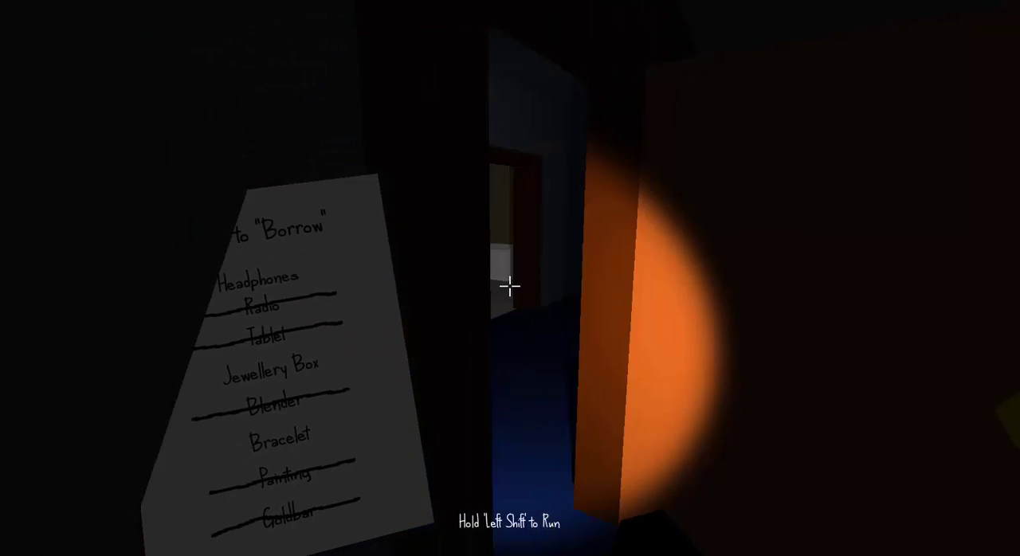
{"action": "key", "text": "w"}
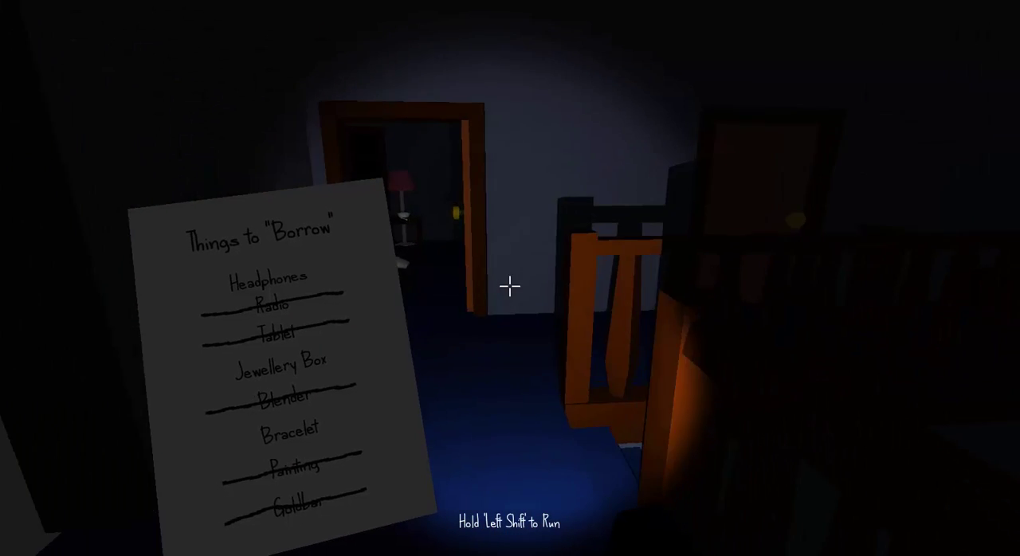
{"action": "key", "text": "w"}
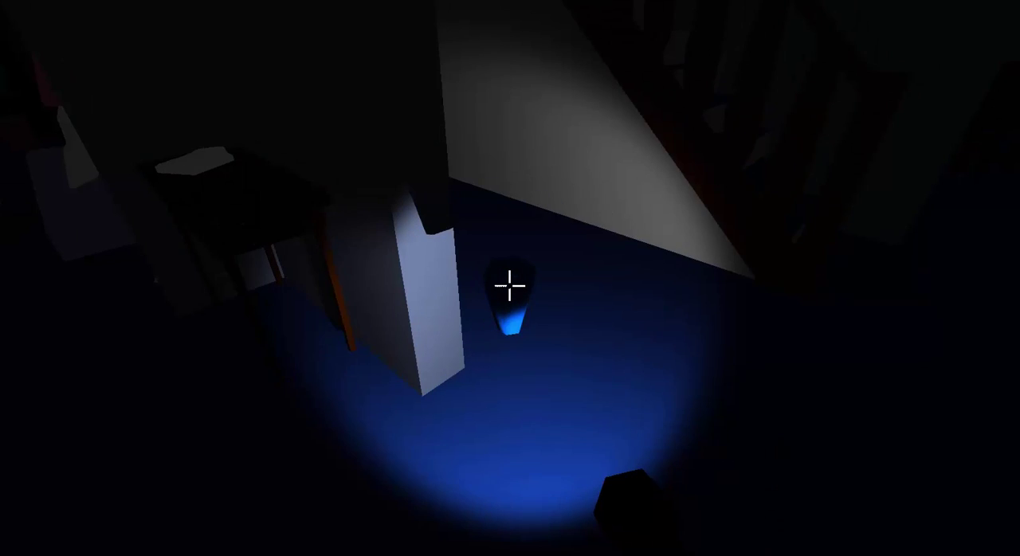
Pick up the blue object and potted plant, then move toward the dining chairs.
{"action": "left_click", "coordinate": [510, 285]}
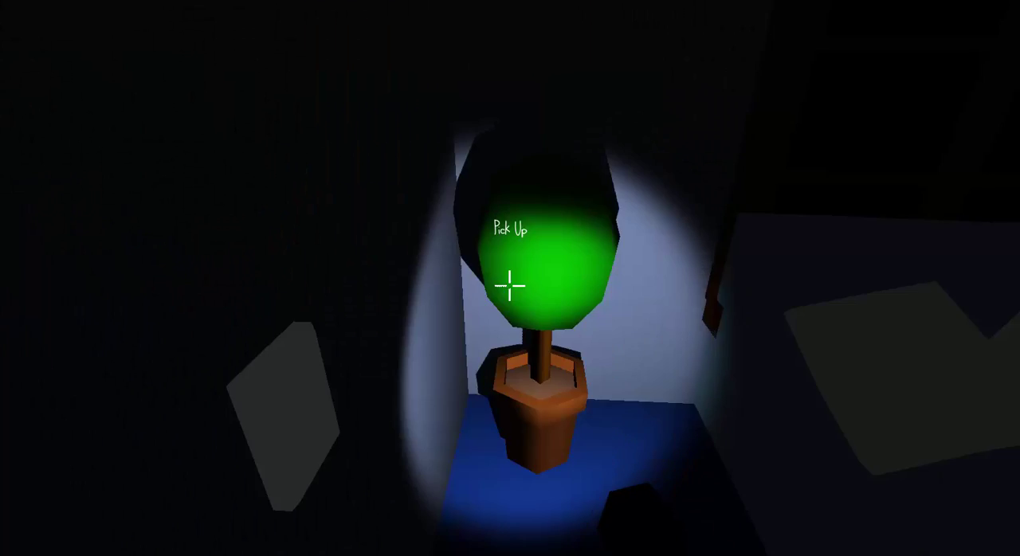
{"action": "left_click", "coordinate": [509, 284]}
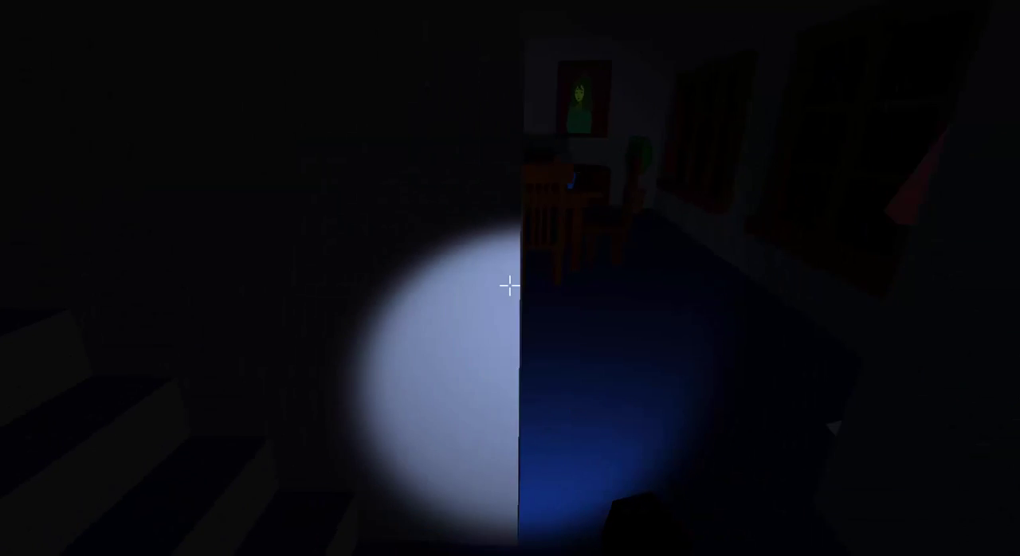
{"action": "key", "text": "w"}
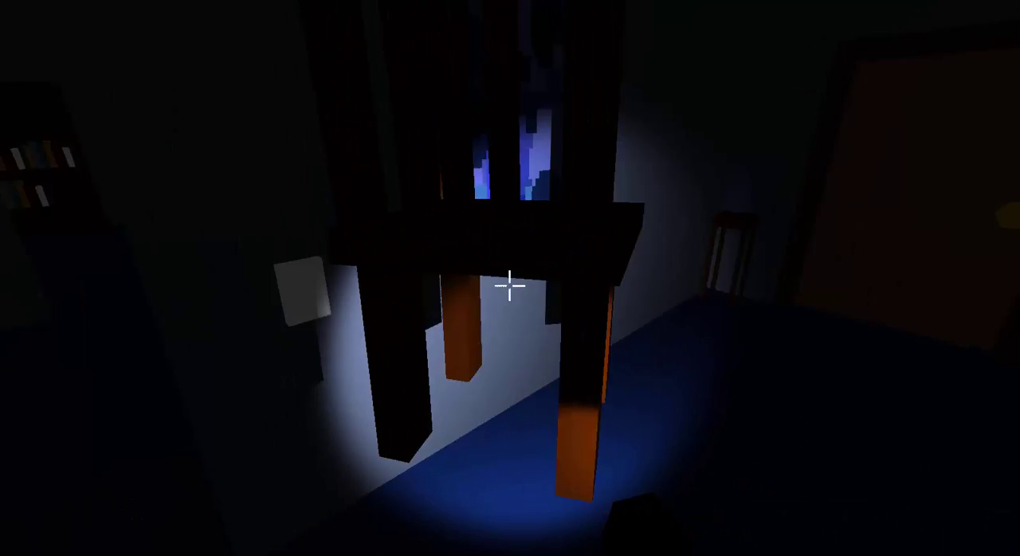
{"action": "key", "text": "w"}
{"action": "key", "text": "w"}
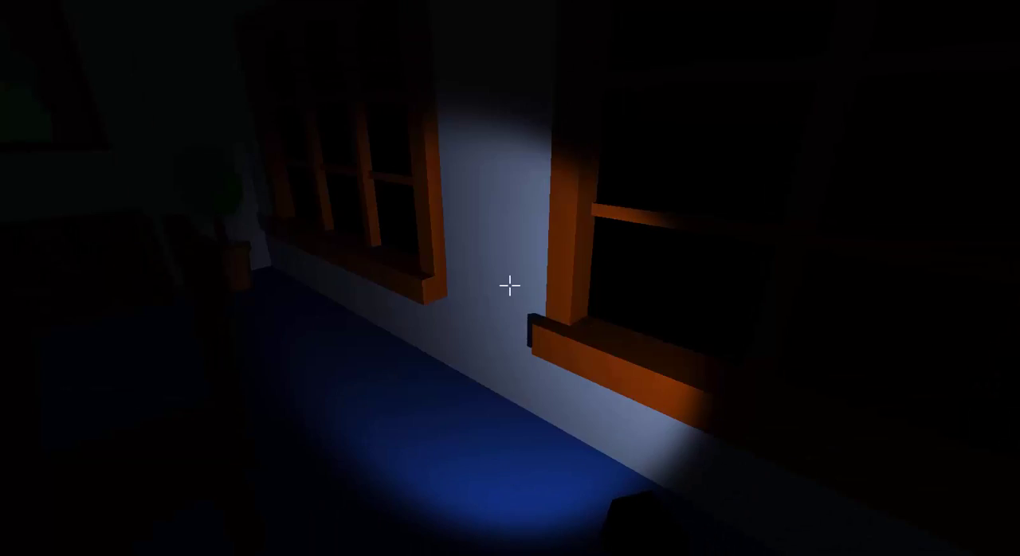
{"action": "key", "text": "w"}
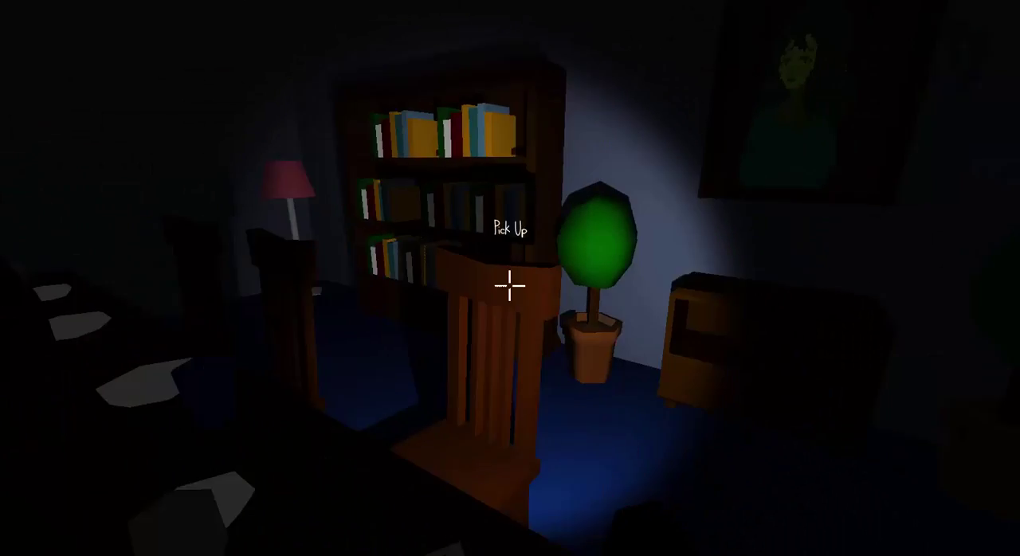
{"action": "left_click_drag", "start_coordinate": [510, 285], "coordinate": [510, 286]}
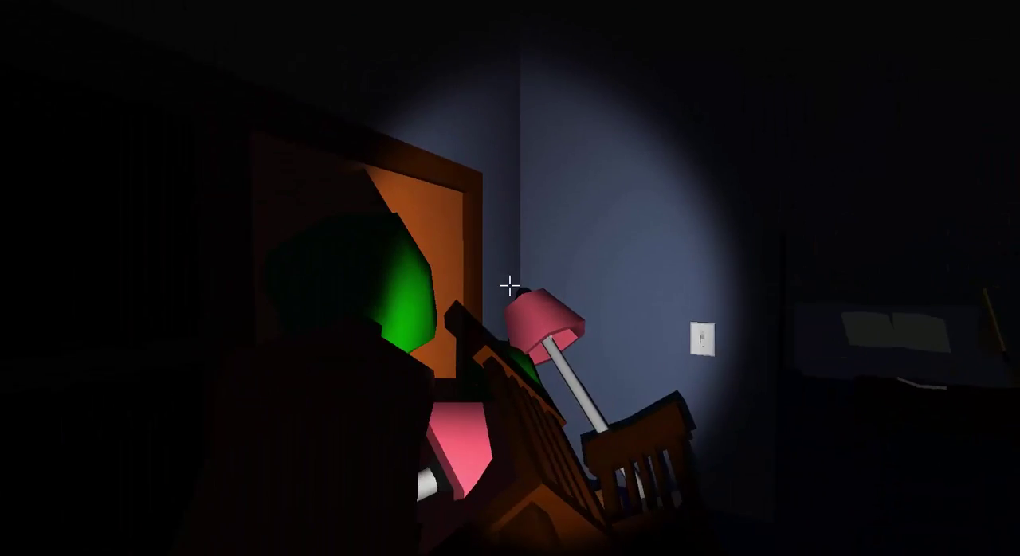
Grab the green potted plant and floor lamp and carry them toward the doorway.
{"action": "left_click_drag", "start_coordinate": [510, 285], "coordinate": [510, 286]}
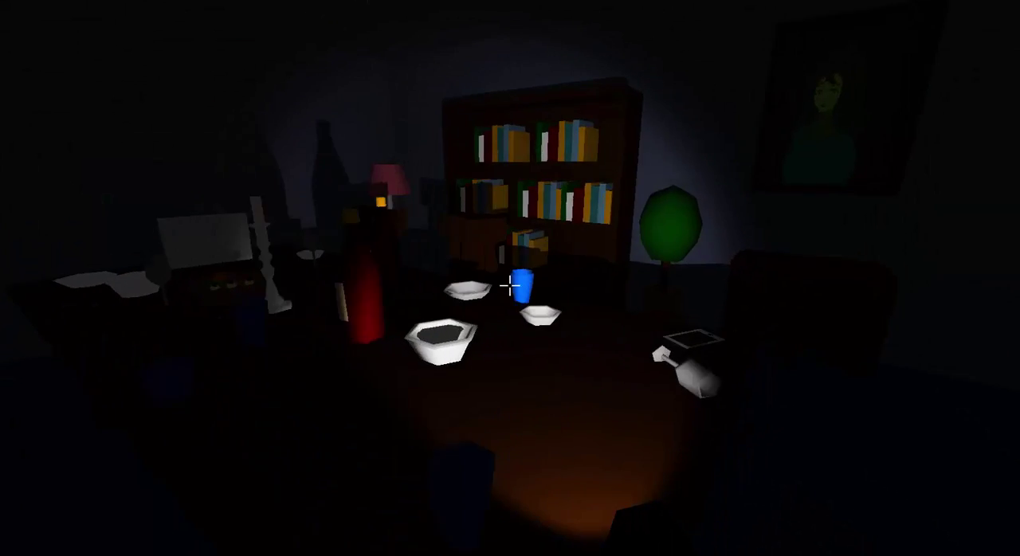
{"action": "key", "text": "w"}
{"action": "left_click", "coordinate": [510, 285]}
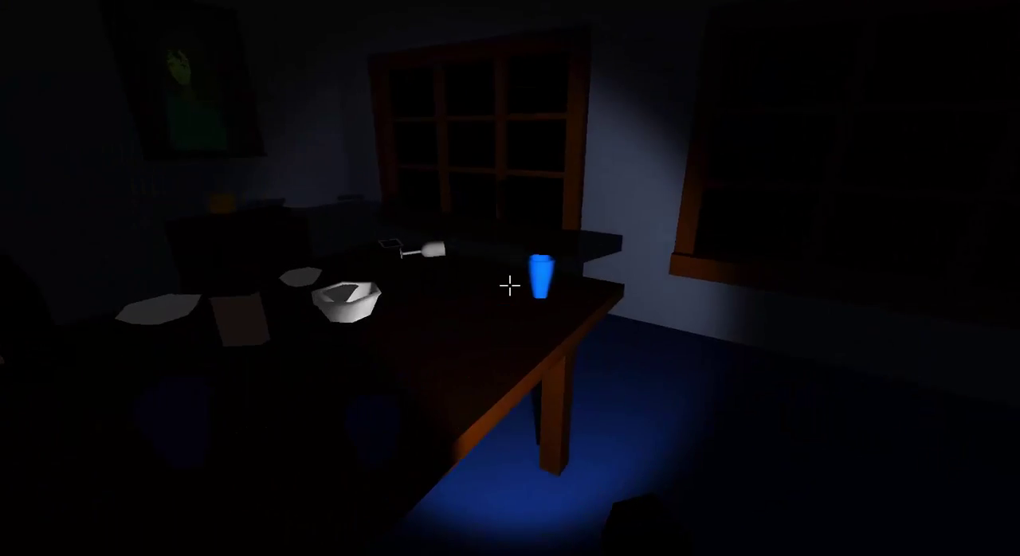
{"action": "key", "text": "w"}
{"action": "key", "text": "w"}
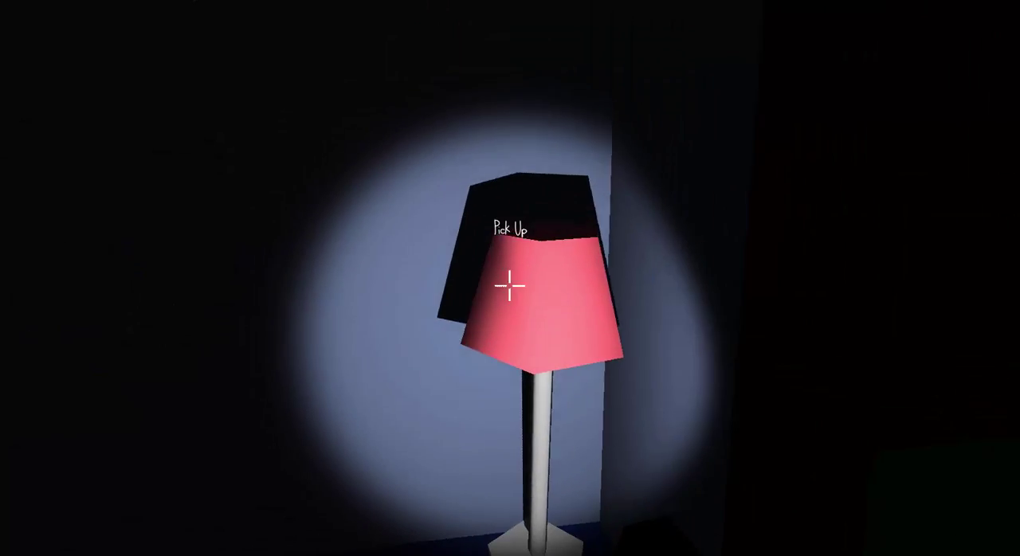
{"action": "left_click", "coordinate": [510, 285]}
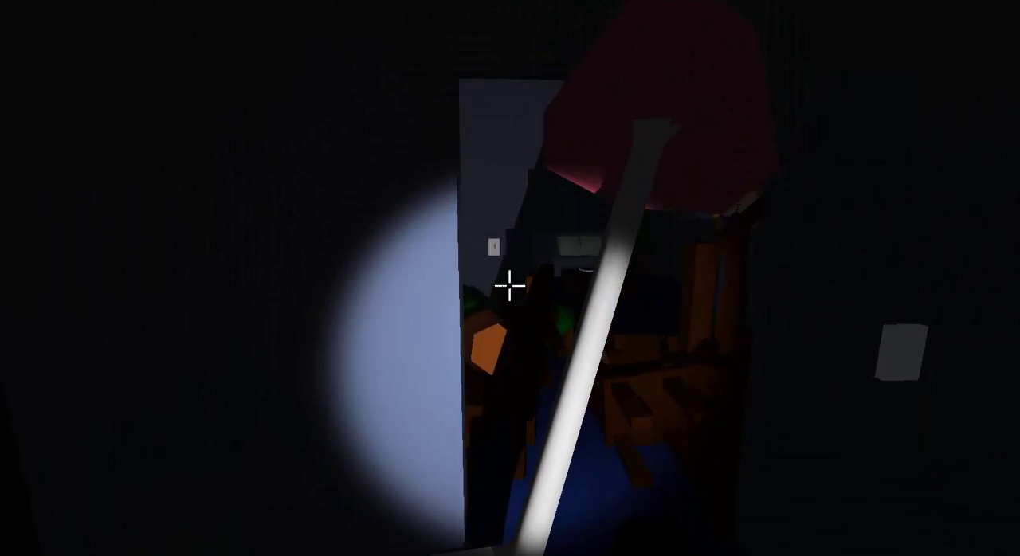
{"action": "key", "text": "w"}
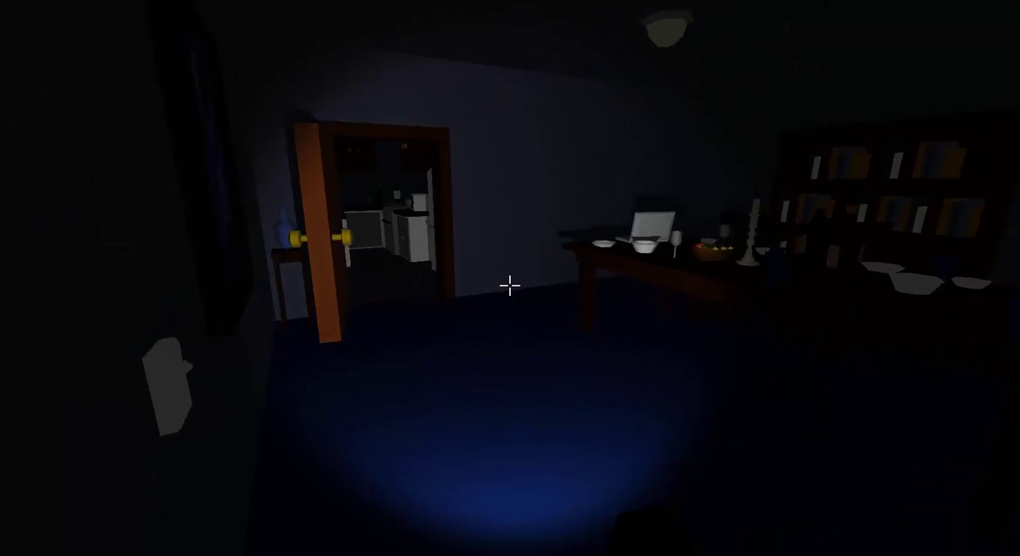
{"action": "key", "text": "w"}
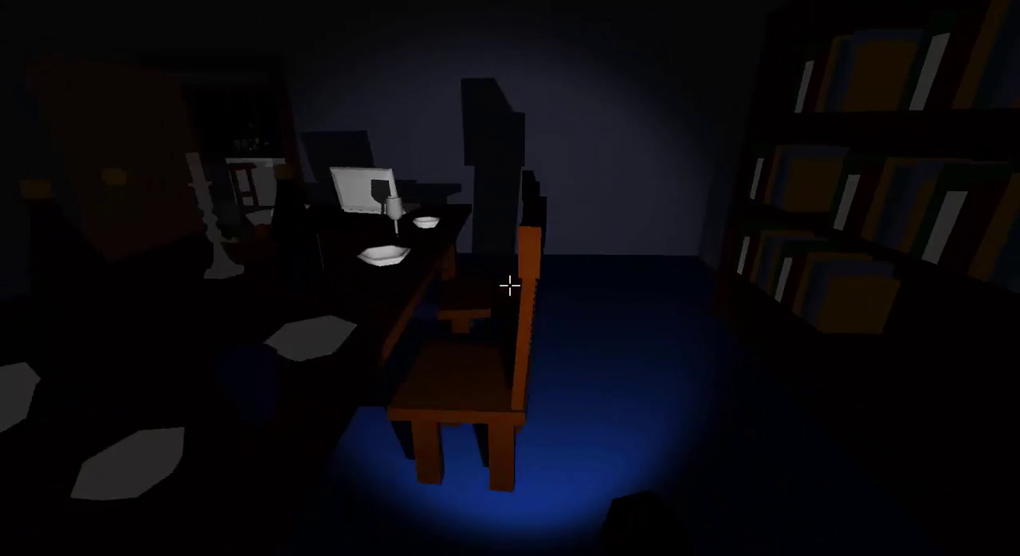
{"action": "key", "text": "Tab"}
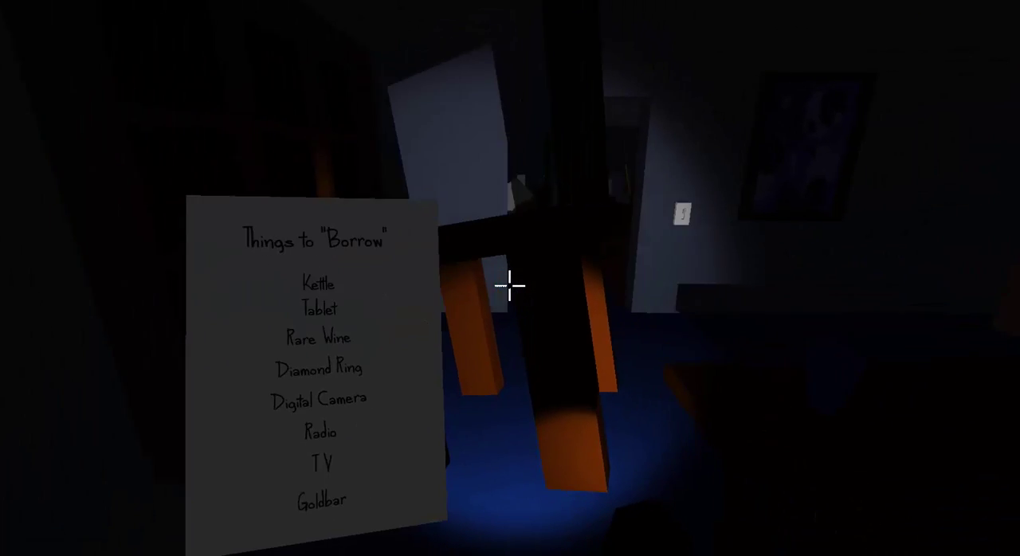
{"action": "key", "text": "w"}
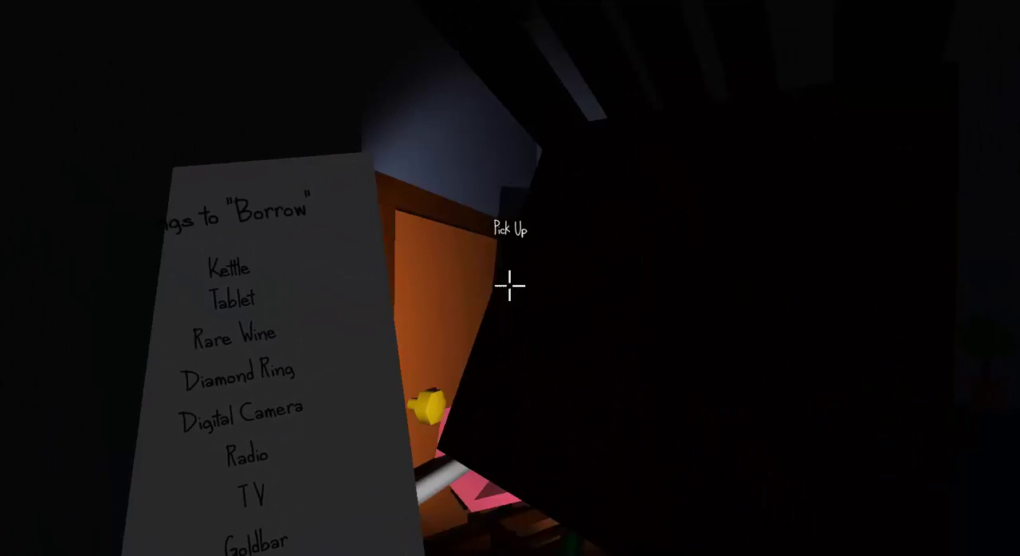
Take the candlestick from the table and drop a dining chair on the barricade.
{"action": "key", "text": "w"}
{"action": "key", "text": "w"}
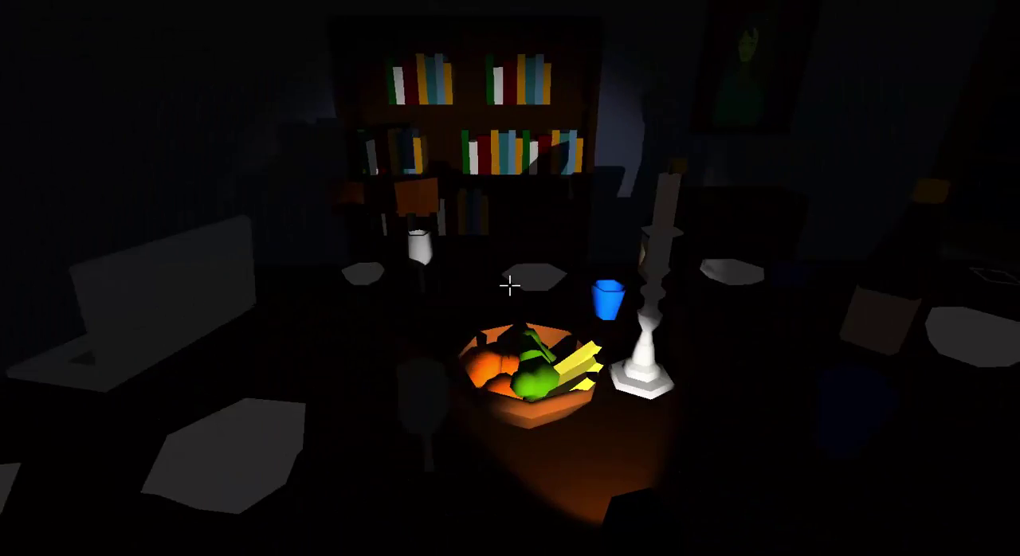
{"action": "left_click", "coordinate": [509, 284]}
{"action": "key", "text": "w"}
{"action": "key", "text": "w"}
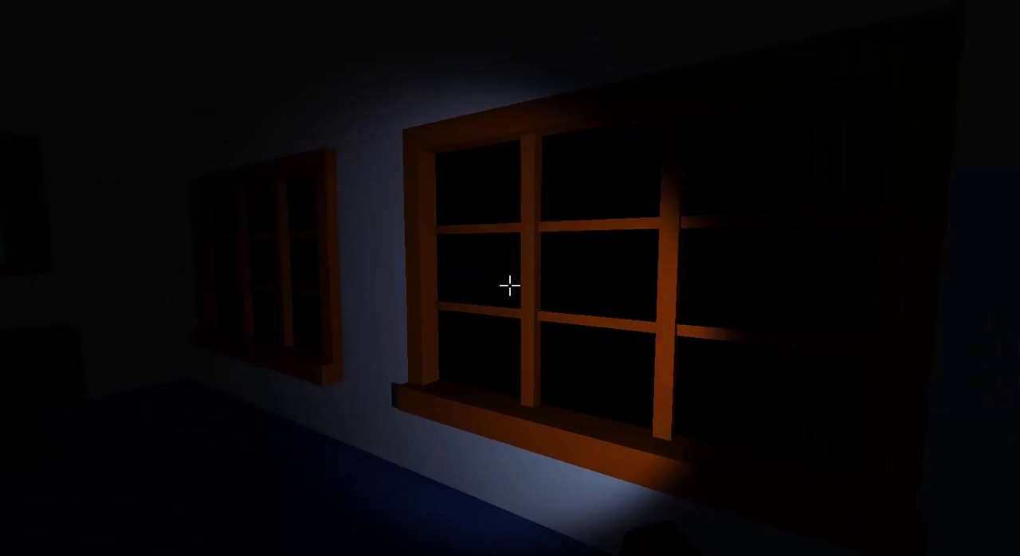
{"action": "key", "text": "w"}
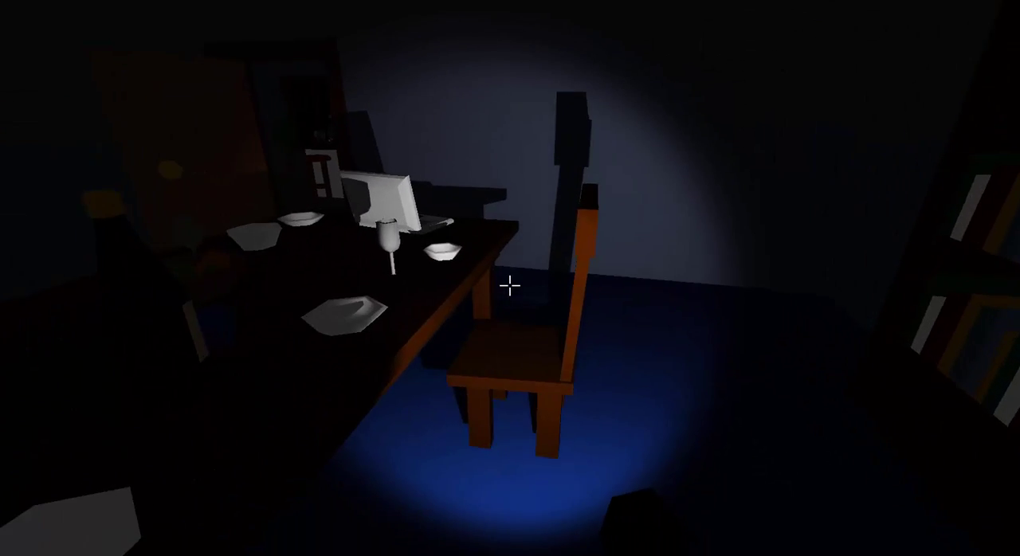
{"action": "key", "text": "w"}
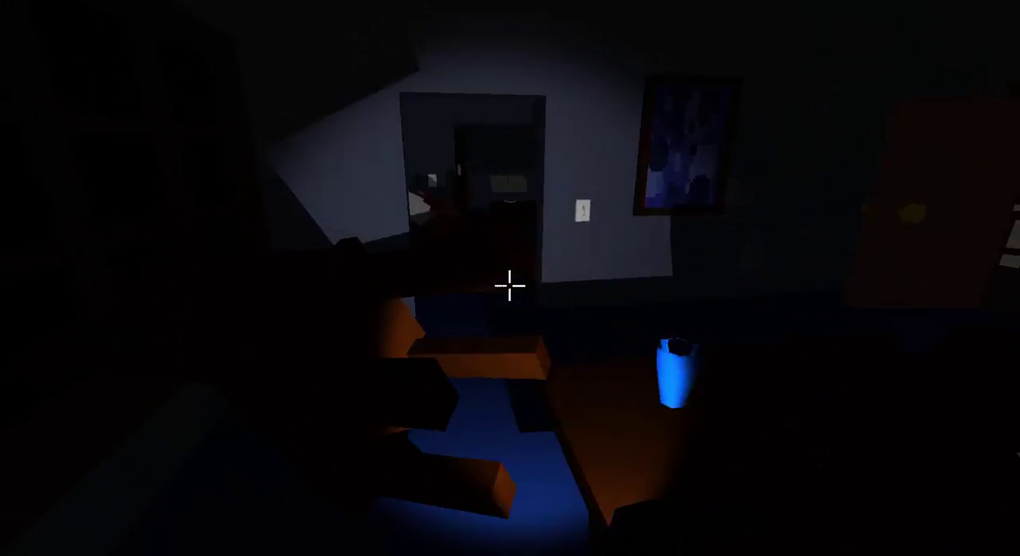
{"action": "key", "text": "w"}
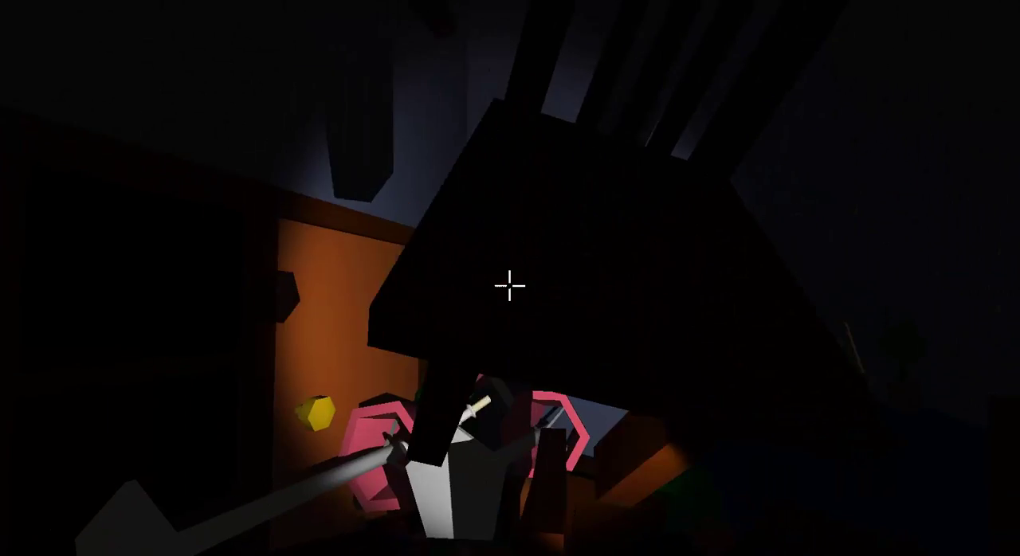
{"action": "key", "text": "w"}
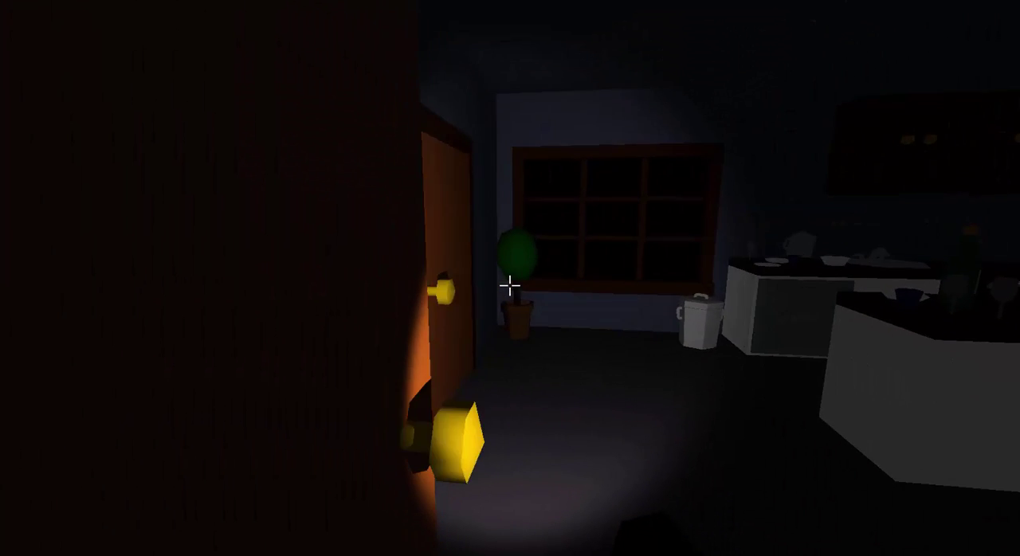
Throw a potted plant, the floor lamp and the coffee table onto the stair barricade.
{"action": "left_click", "coordinate": [510, 285]}
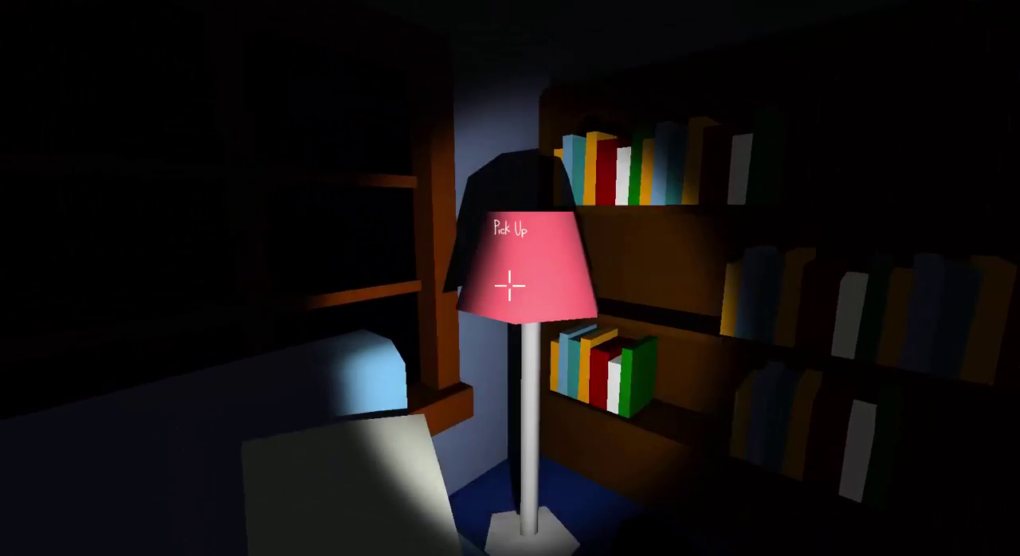
{"action": "left_click", "coordinate": [510, 285]}
{"action": "key", "text": "w"}
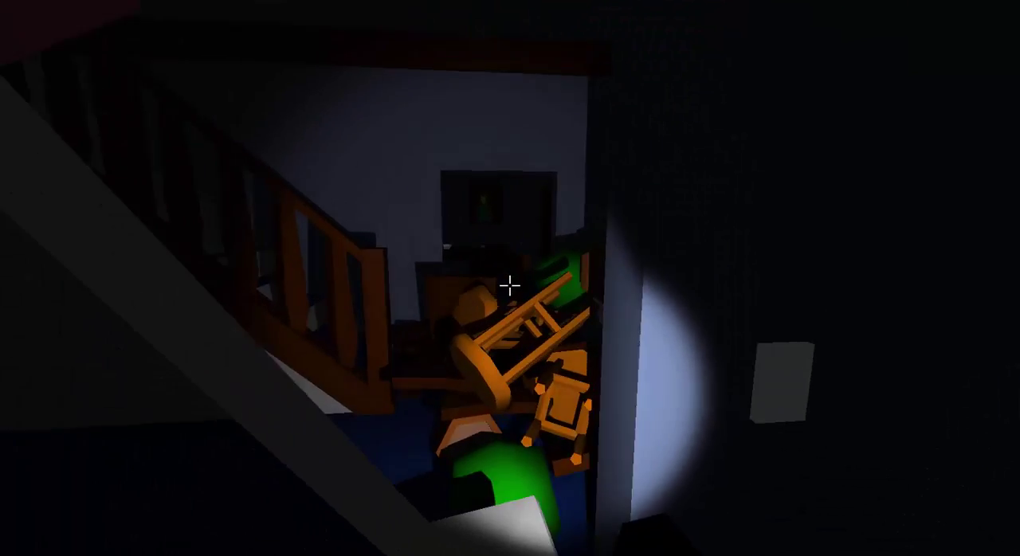
{"action": "left_click", "coordinate": [510, 285]}
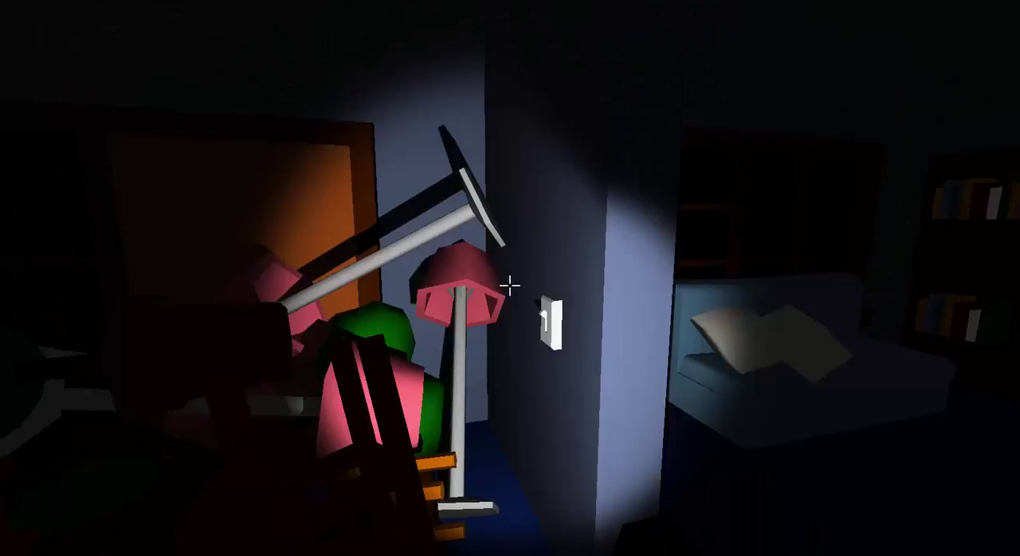
{"action": "key", "text": "w"}
{"action": "left_click", "coordinate": [509, 285]}
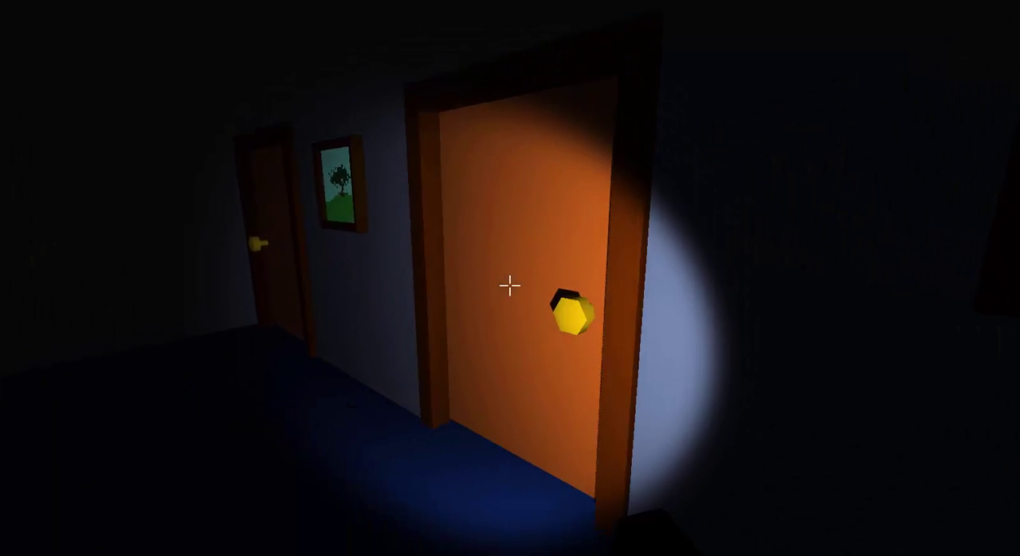
Open the hallway door leading into the bathroom.
{"action": "left_click", "coordinate": [509, 286]}
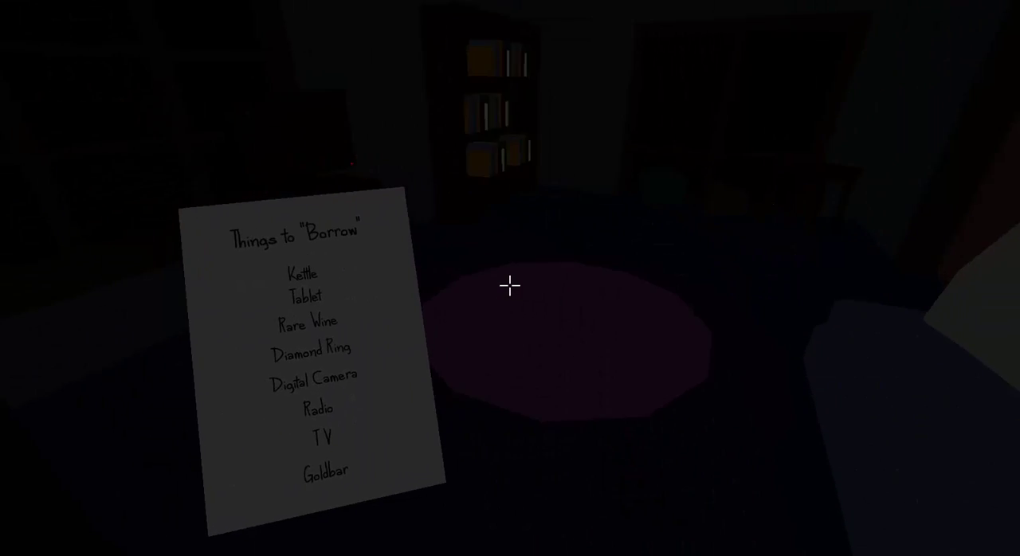
{"action": "key", "text": "w"}
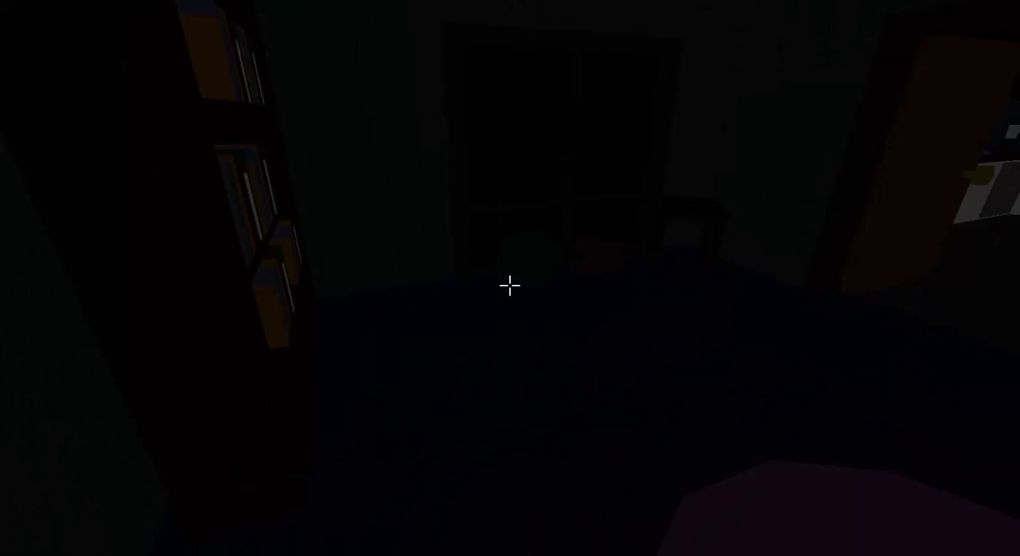